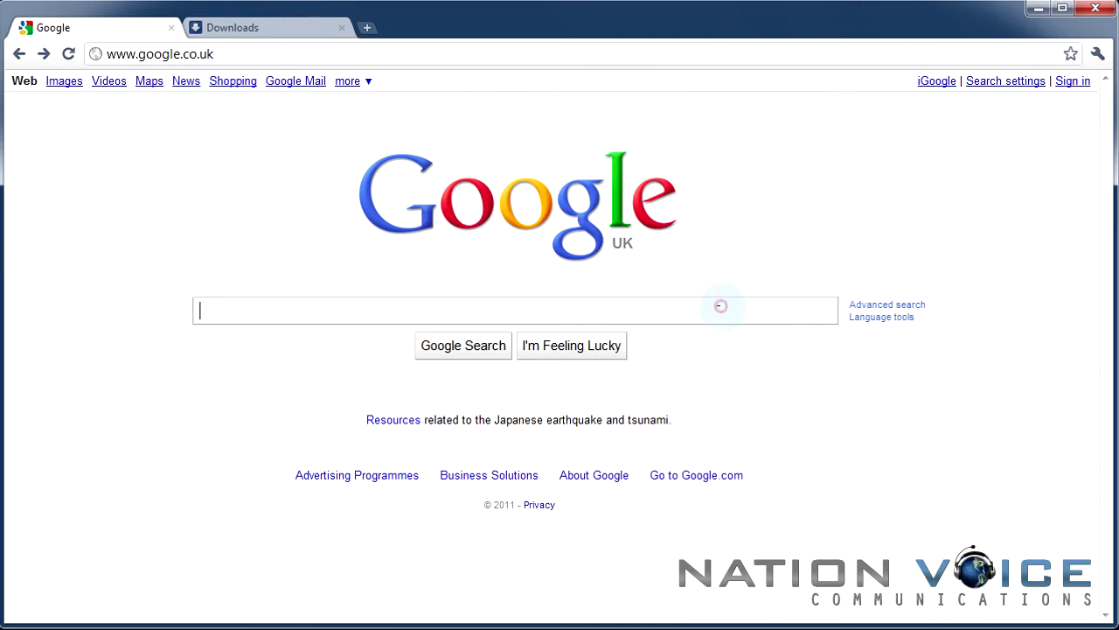
# Enter 'Mumble' as the Google UK search query
pyautogui.write('Mumble')
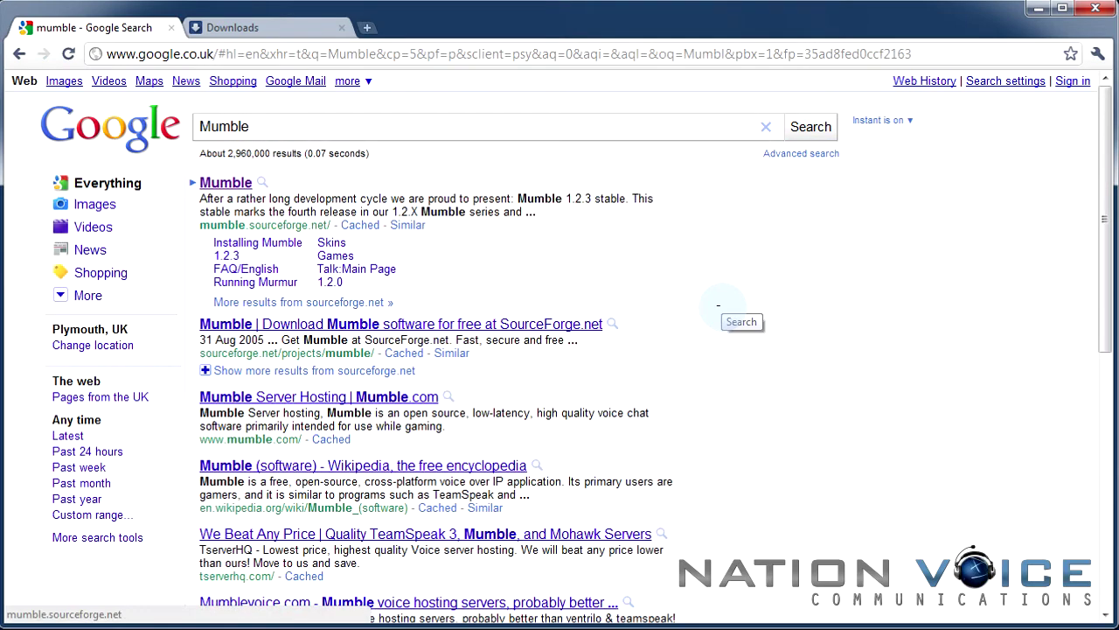
# Open the official Mumble result on mumble.sourceforge.net
pyautogui.click(225, 181)
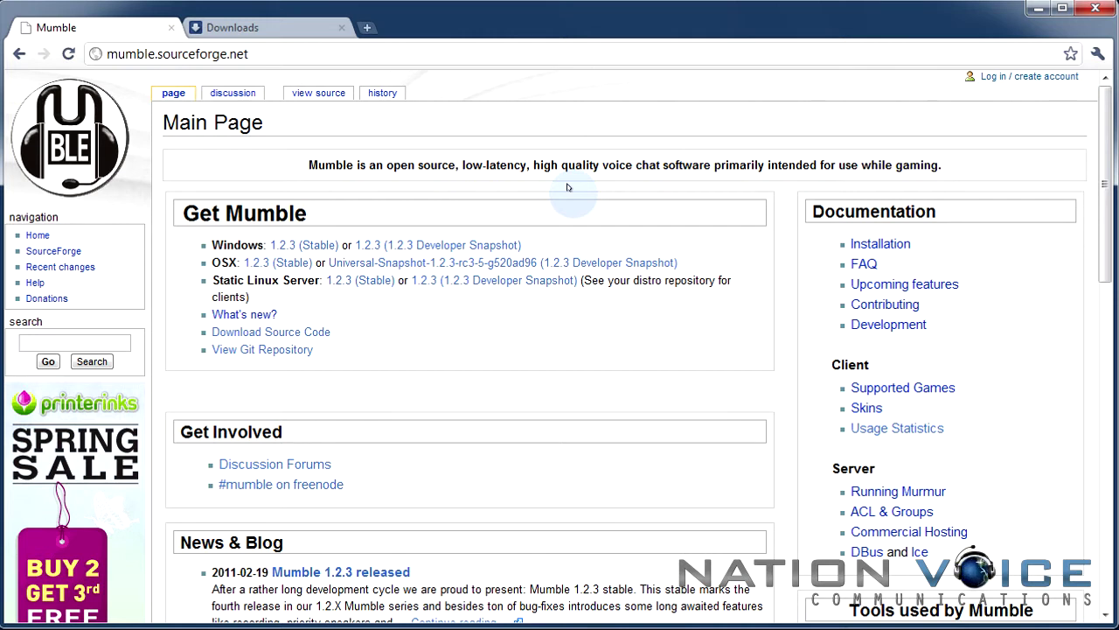
# Save the Windows 1.2.3 (Stable) installer and launch mumble-1.2.3.msi from Downloads
pyautogui.click(284, 246)
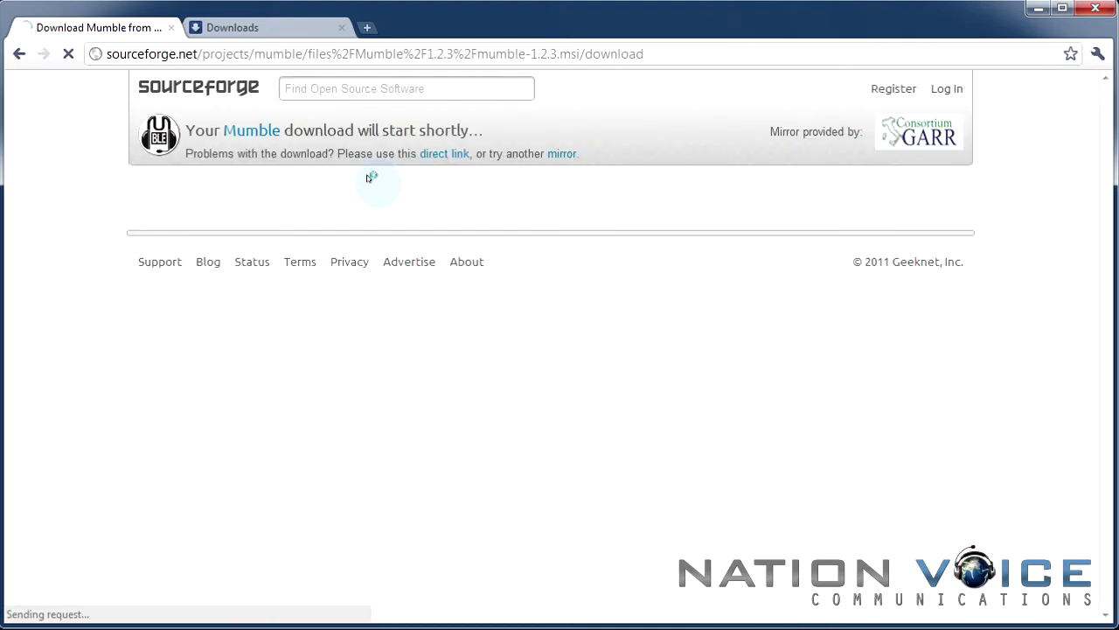
pyautogui.click(317, 602)
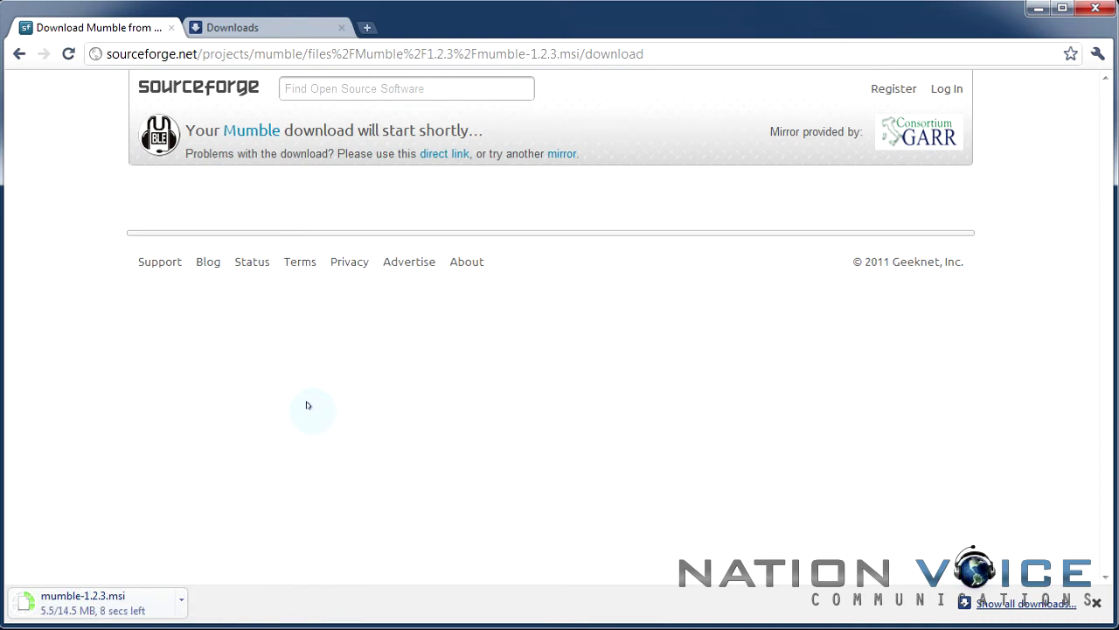
pyautogui.click(264, 31)
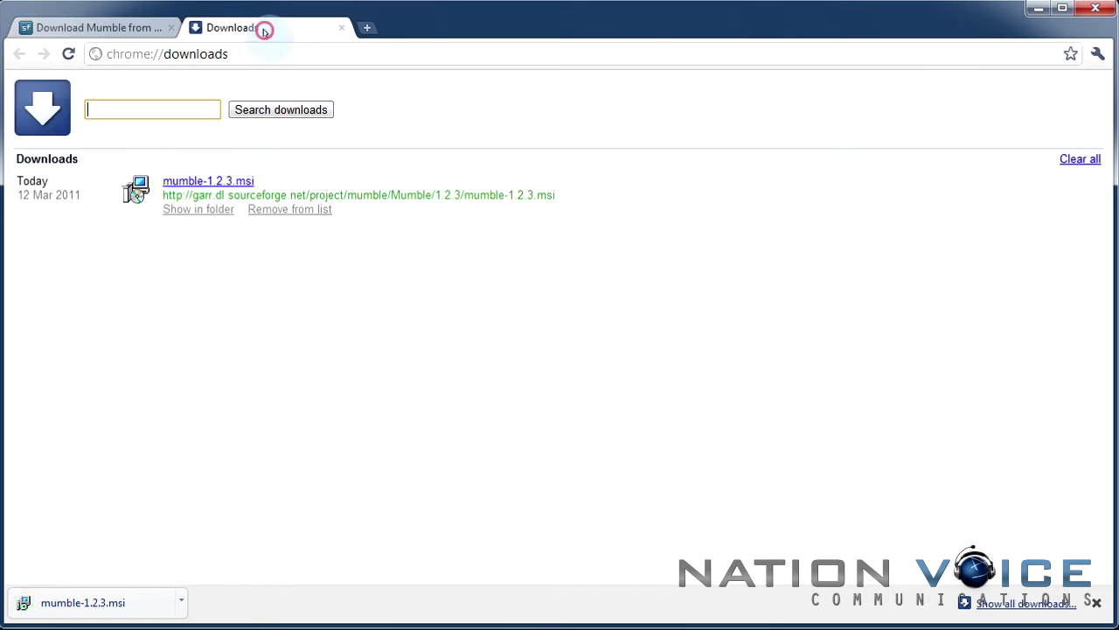
pyautogui.click(175, 180)
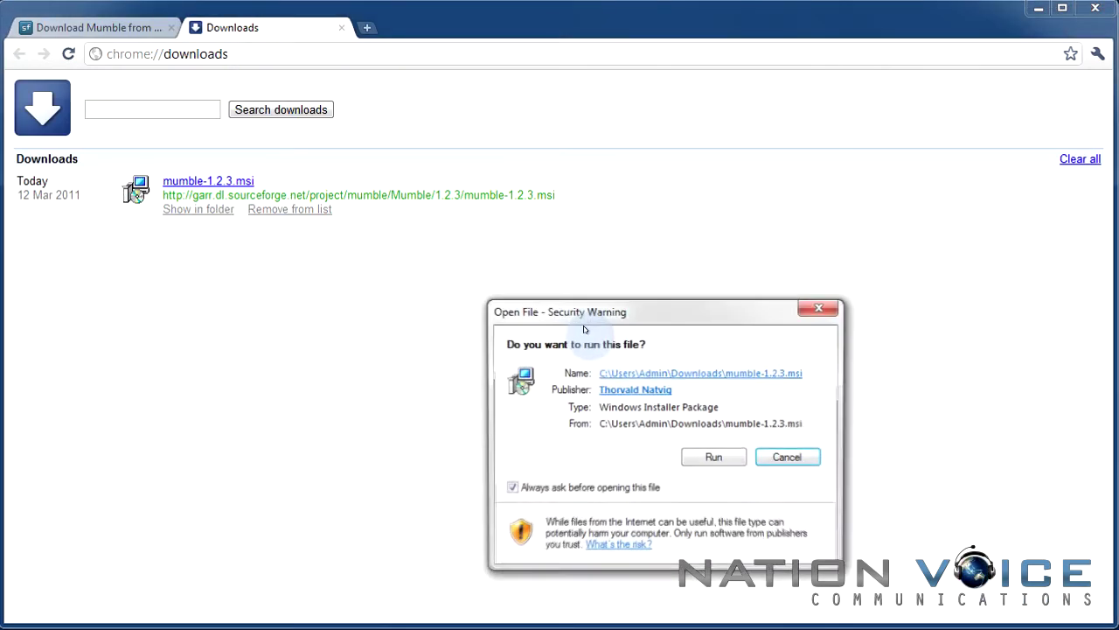
# Run the installer and accept the Mumble 1.2.3 licence agreement
pyautogui.click(683, 457)
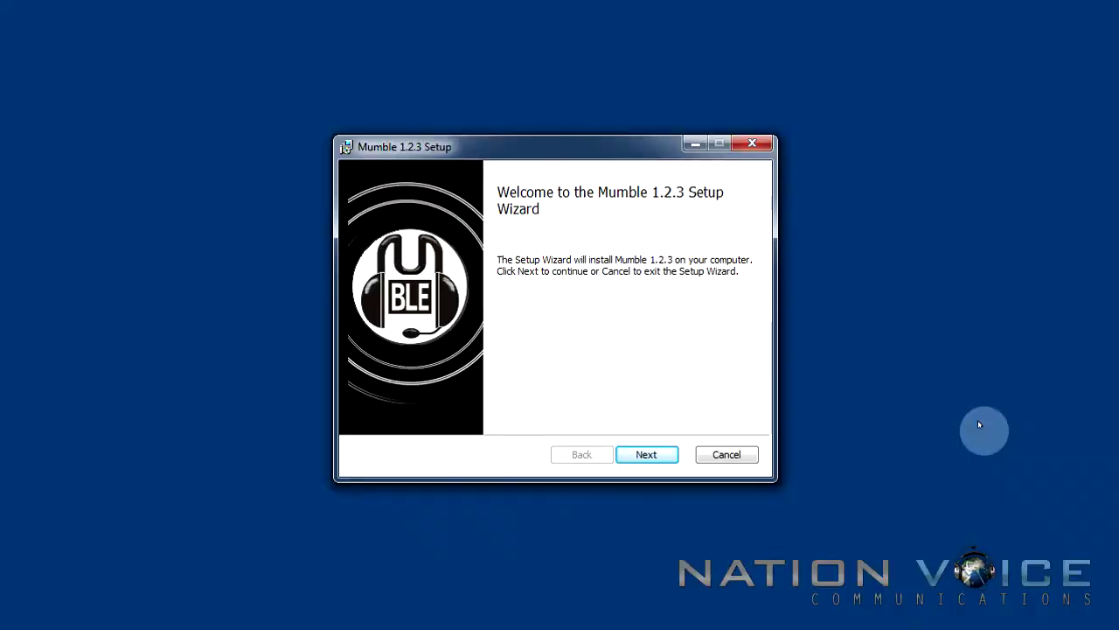
pyautogui.click(644, 456)
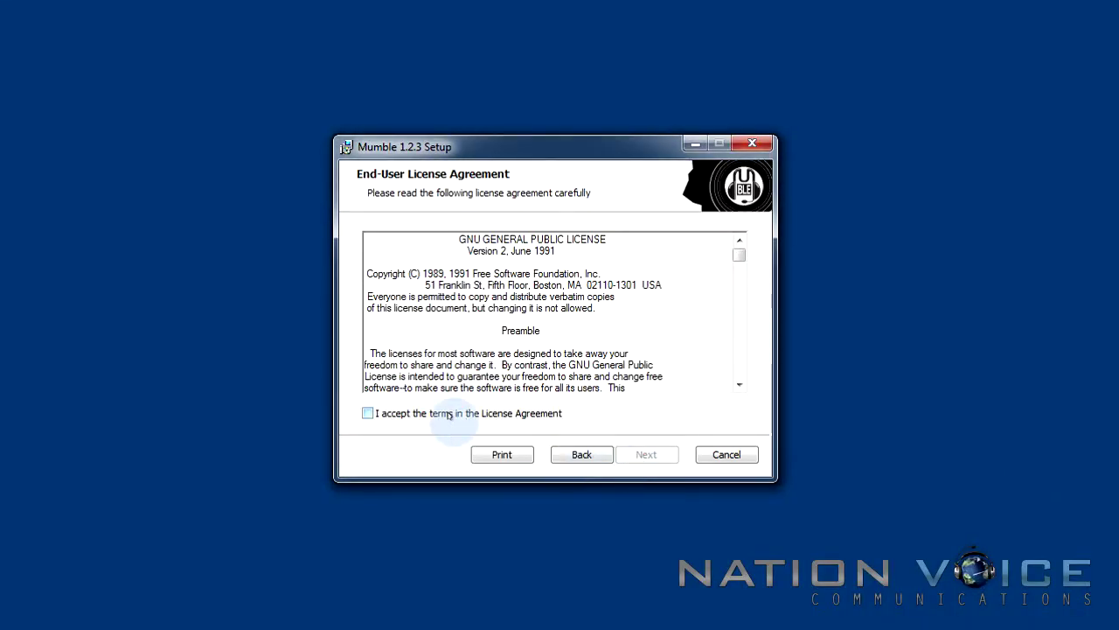
pyautogui.click(447, 413)
pyautogui.click(638, 452)
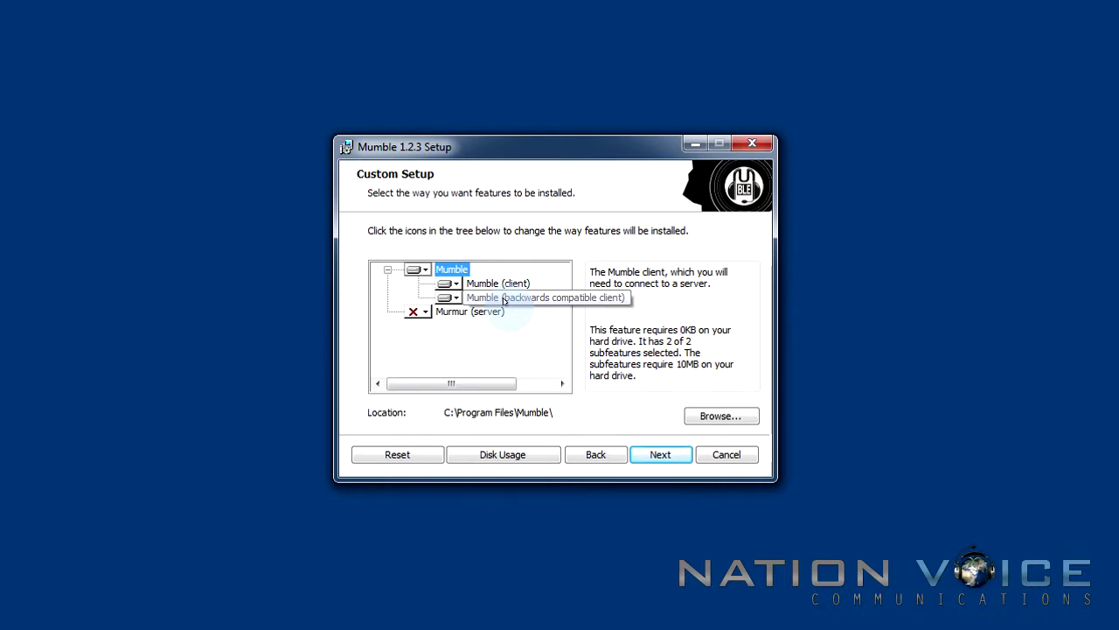
# Install with the default client features, approve UAC, and enable Start Mumble
pyautogui.click(661, 454)
pyautogui.click(661, 454)
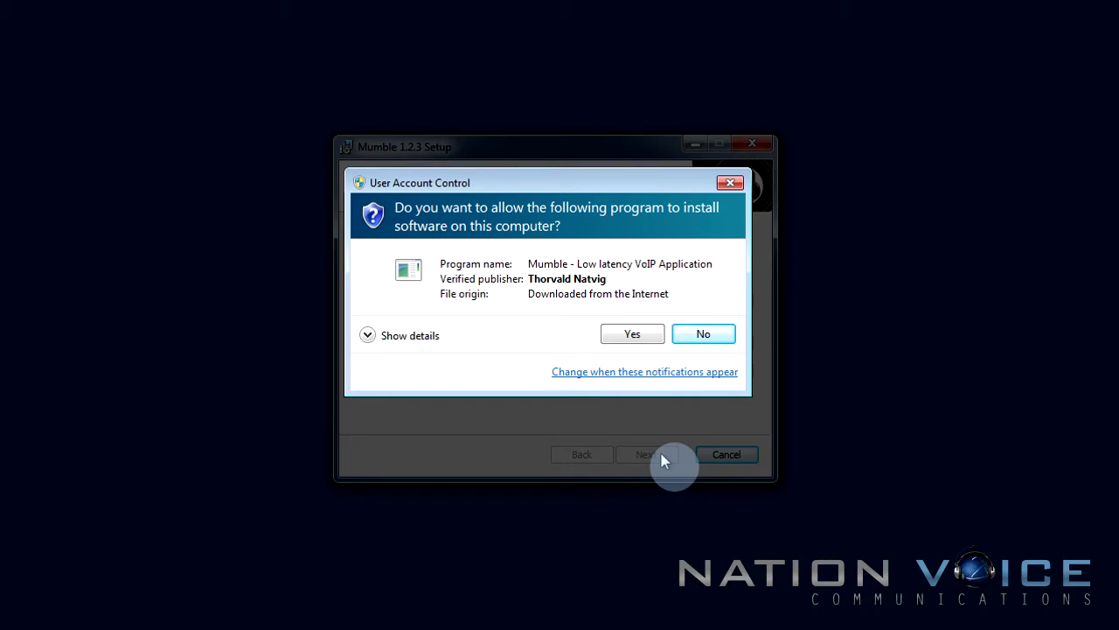
pyautogui.click(631, 333)
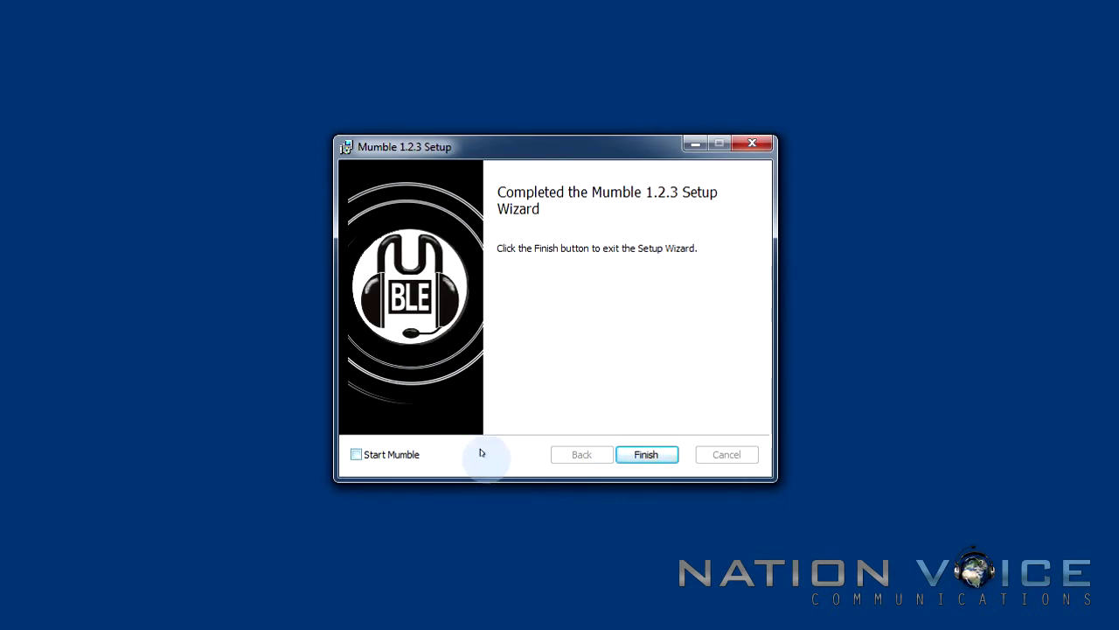
pyautogui.click(390, 455)
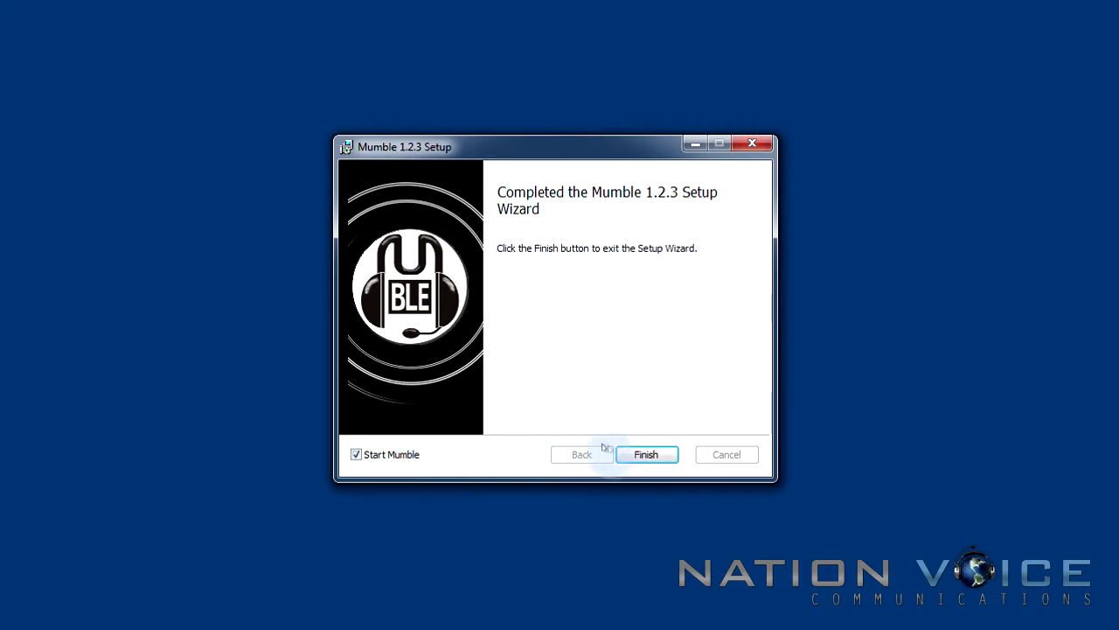
# Finish setup to launch Mumble and advance the Audio Tuning Wizard to device selection
pyautogui.click(644, 455)
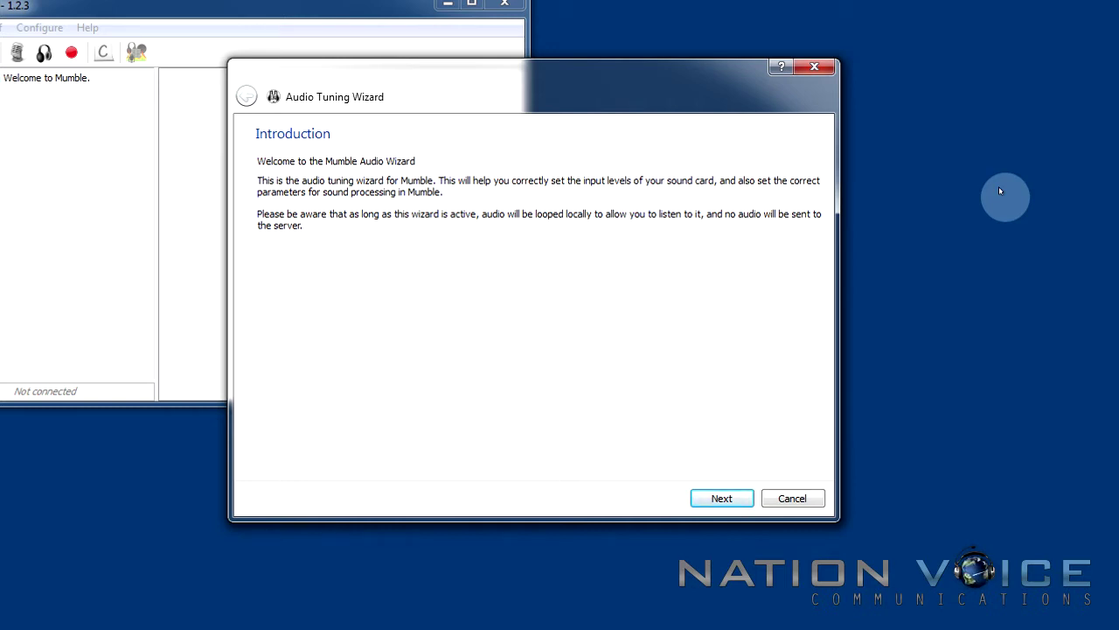
pyautogui.click(713, 495)
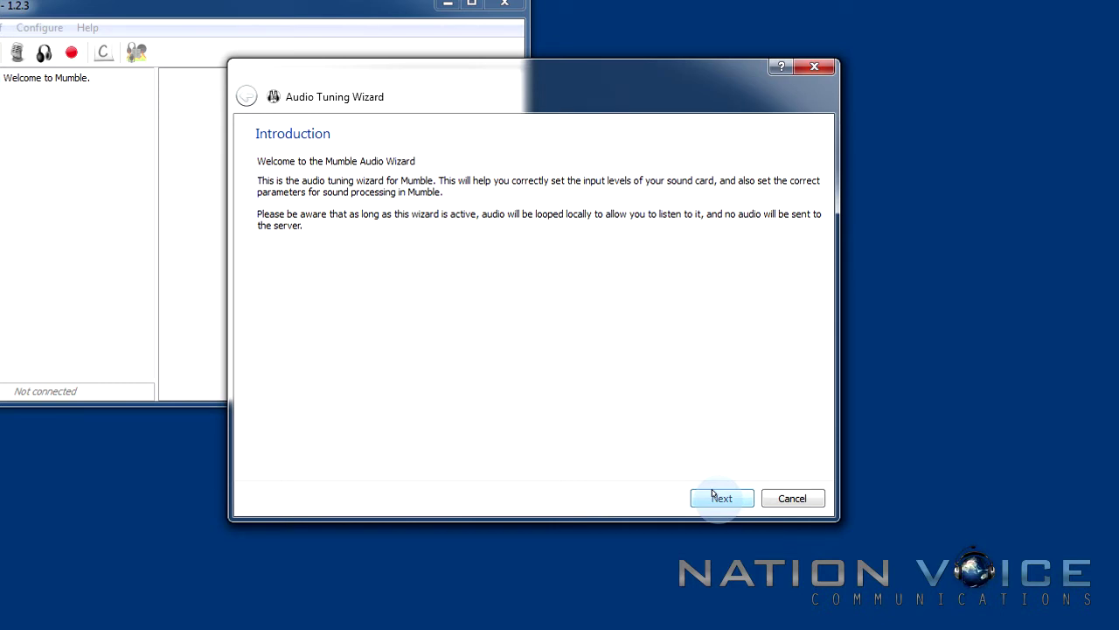
pyautogui.click(712, 494)
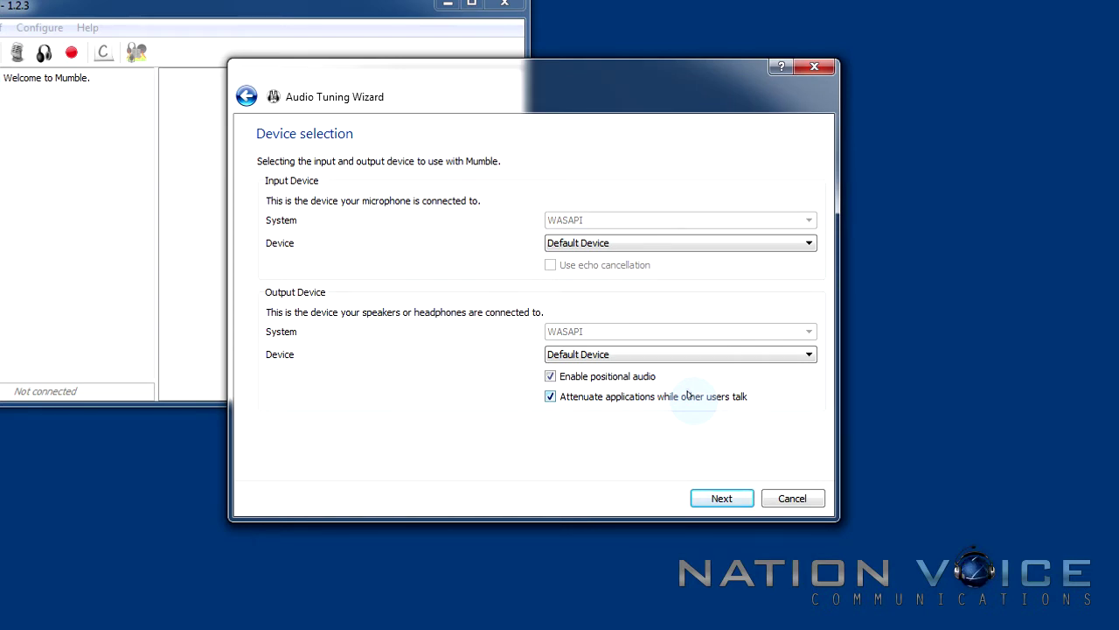
# Keep Default Device for both the microphone input and the speaker output
pyautogui.click(638, 242)
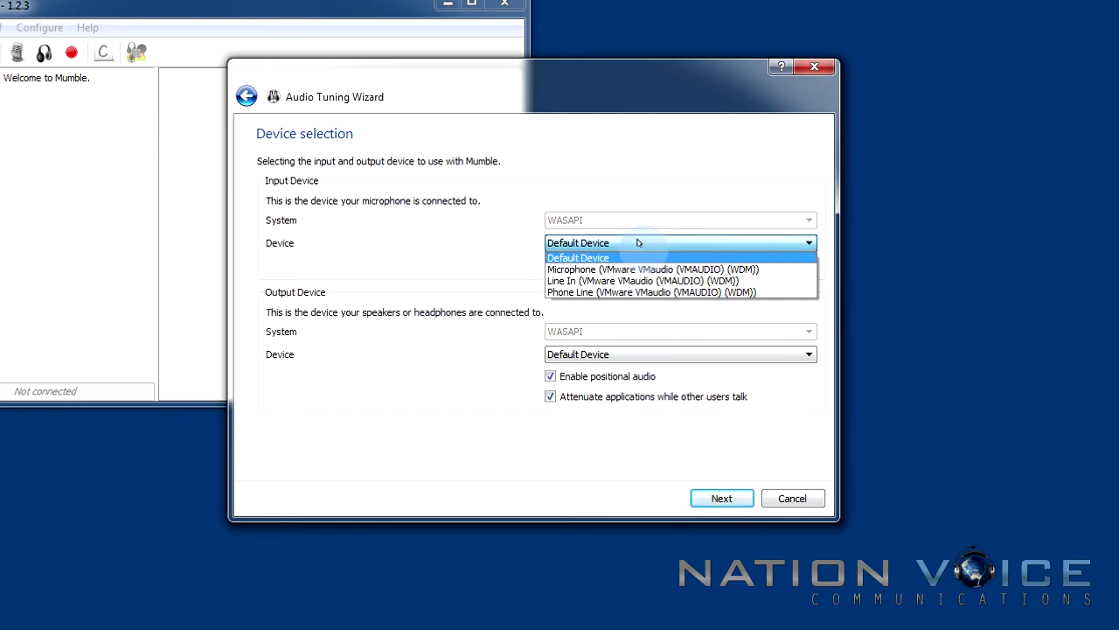
pyautogui.click(638, 242)
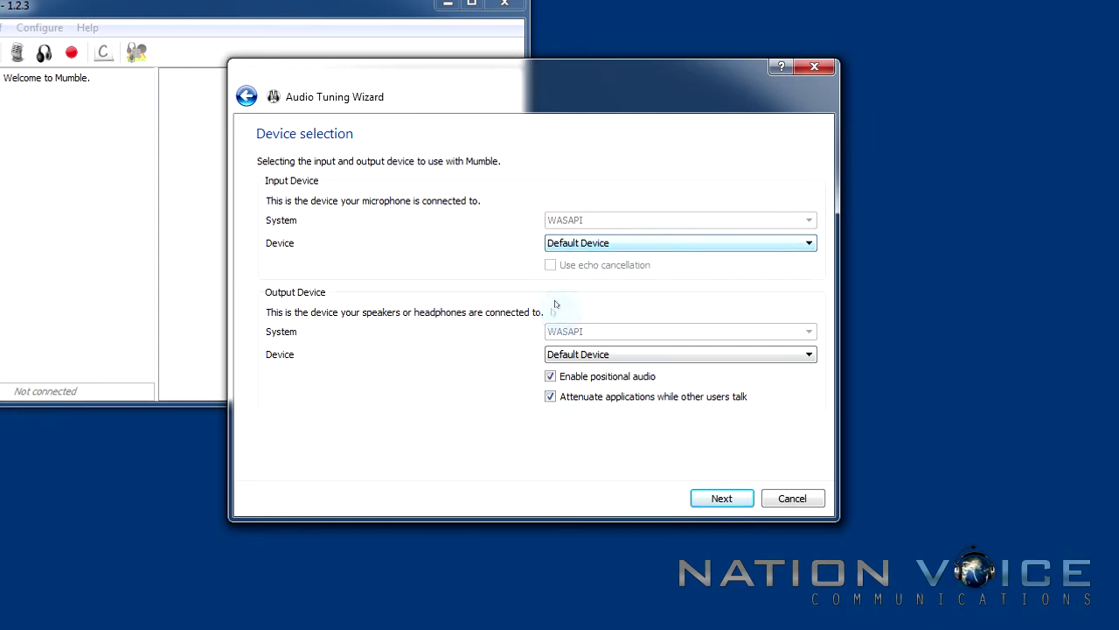
pyautogui.click(560, 355)
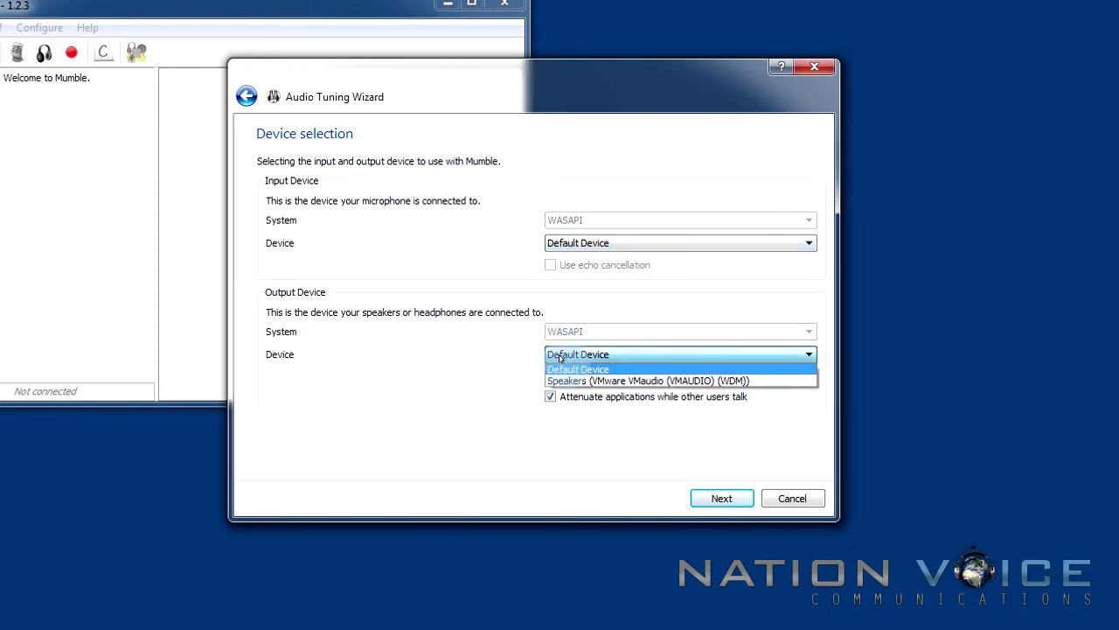
pyautogui.click(561, 358)
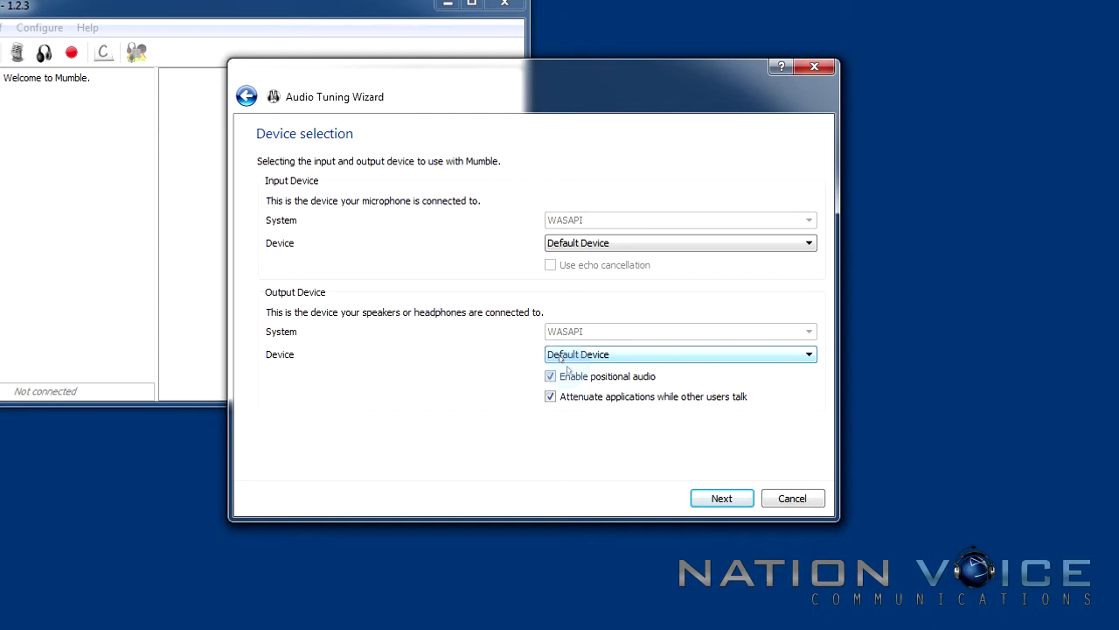
# Keep output latency at 50 ms and set the microphone volume so silence stays blue
pyautogui.click(712, 496)
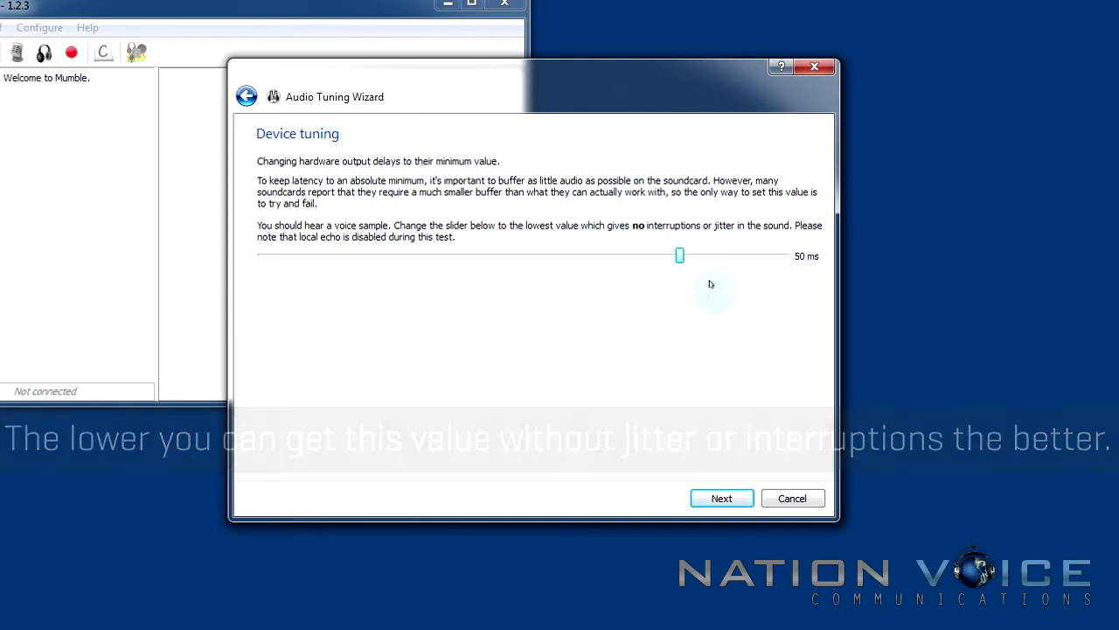
pyautogui.moveTo(680, 254); pyautogui.dragTo(655, 254)
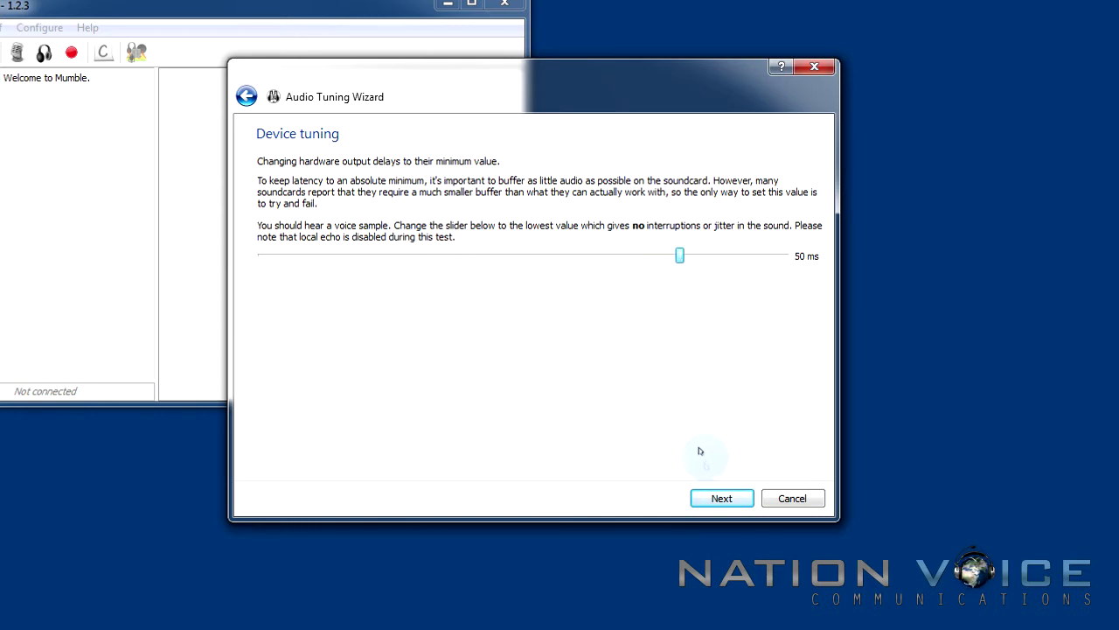
pyautogui.click(720, 497)
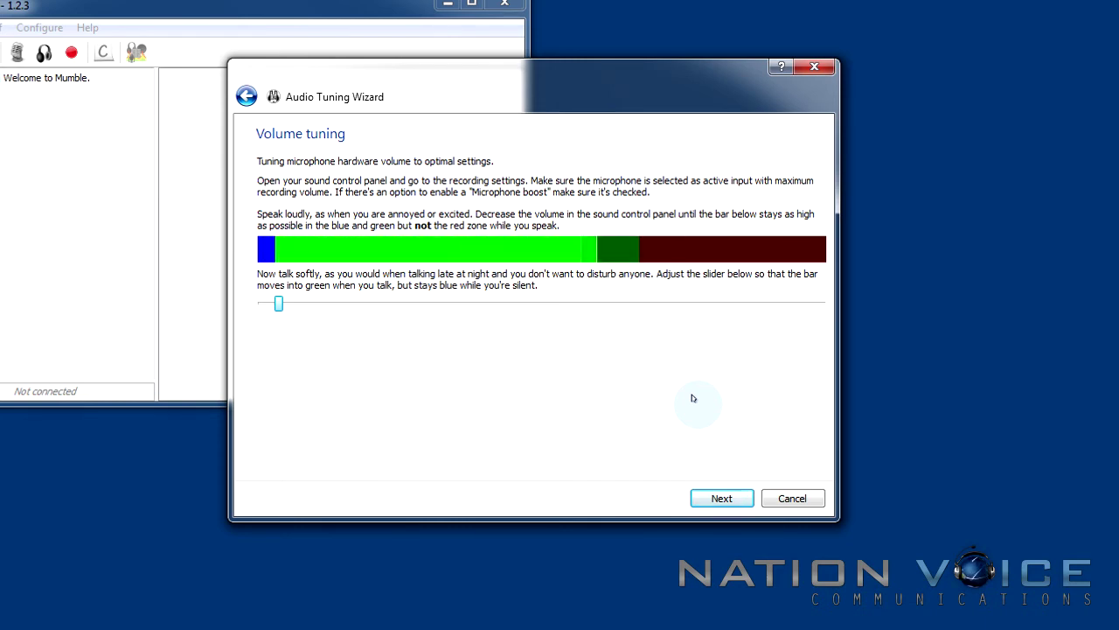
pyautogui.moveTo(283, 303); pyautogui.dragTo(341, 304)
pyautogui.click(274, 302)
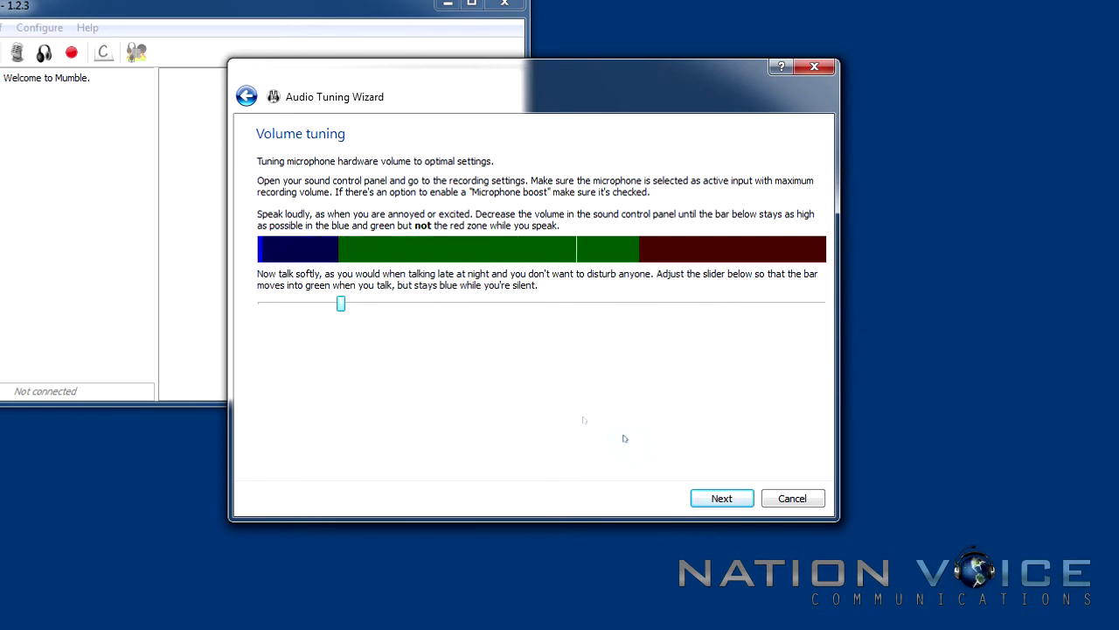
pyautogui.click(730, 499)
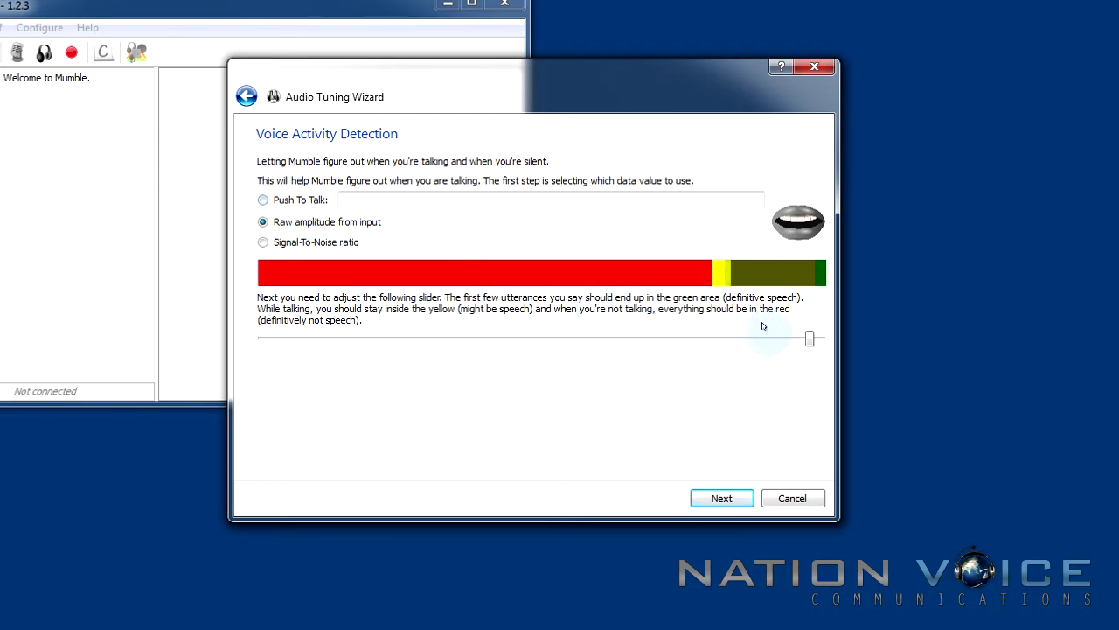
# Lower the VAD threshold to mid-level, use Push To Talk on Ctrl, and keep Balanced quality
pyautogui.moveTo(809, 339); pyautogui.dragTo(614, 321)
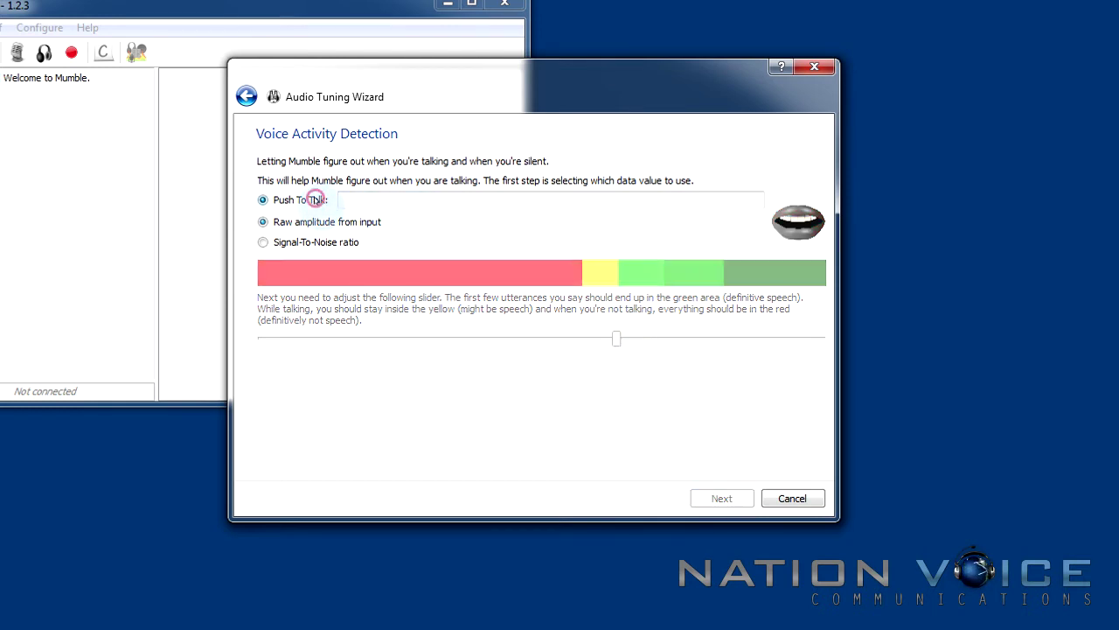
pyautogui.click(379, 201)
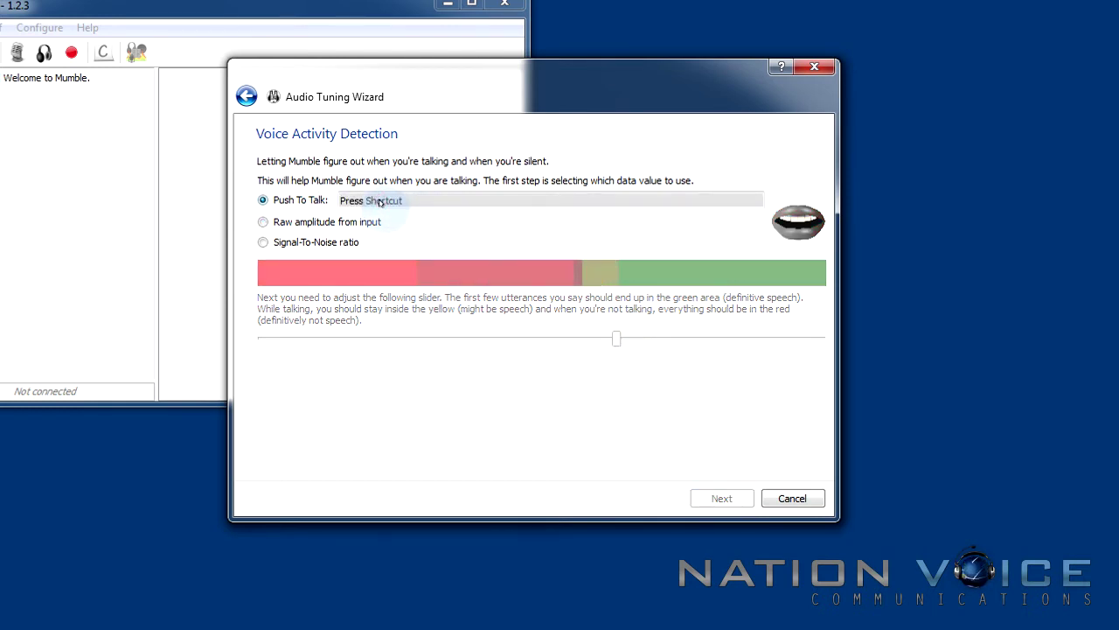
pyautogui.press('ctrl')
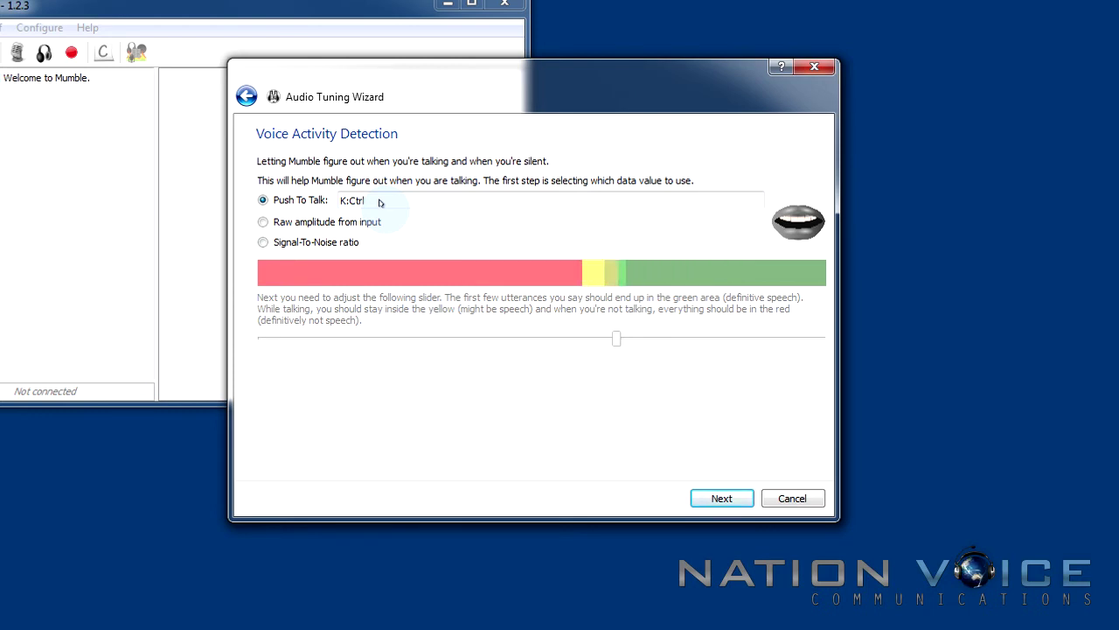
pyautogui.click(708, 498)
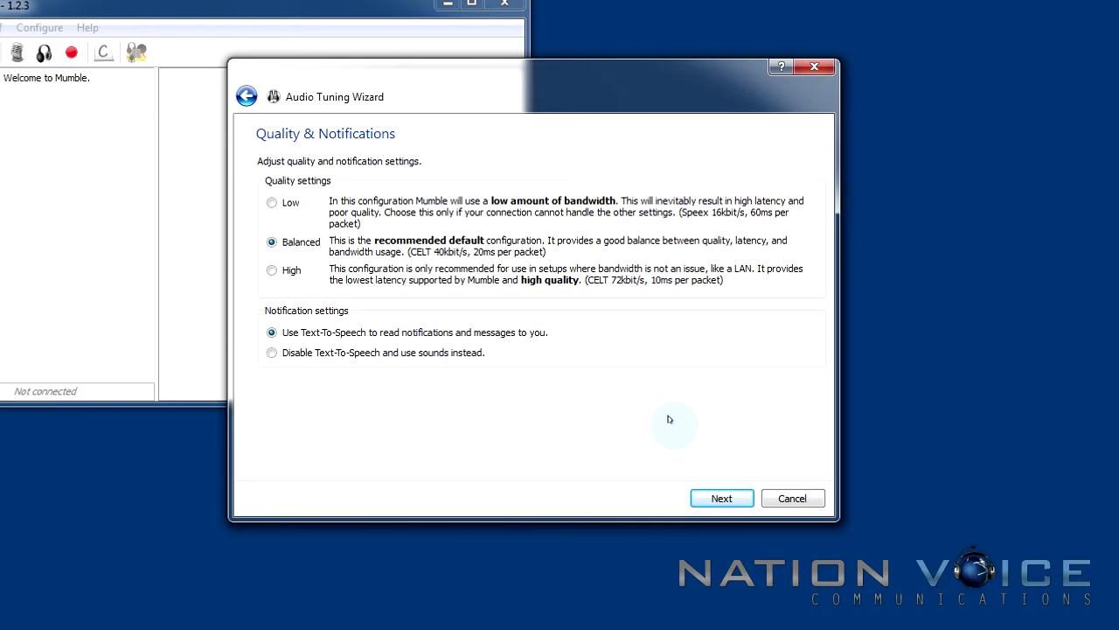
pyautogui.click(733, 497)
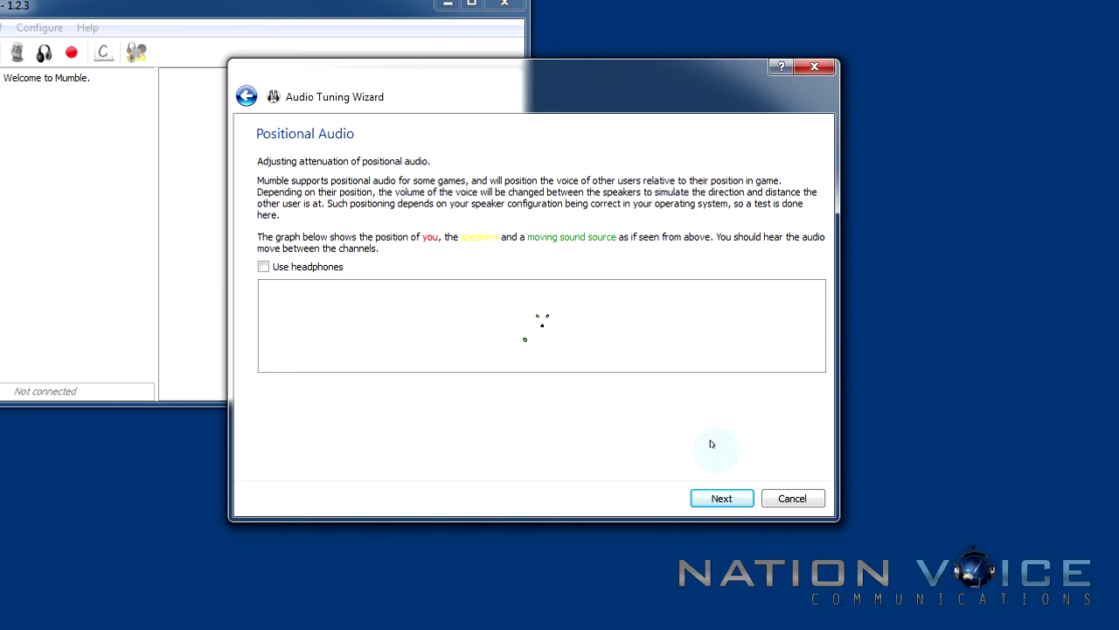
# Accept default positional audio and finish the Audio Tuning Wizard
pyautogui.click(719, 498)
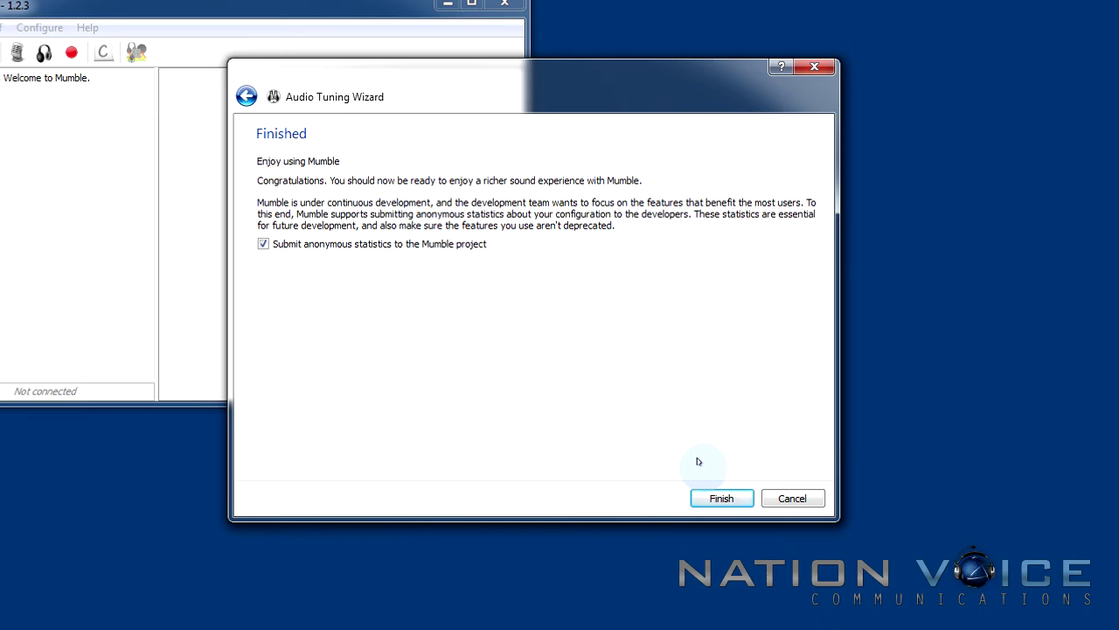
pyautogui.click(721, 497)
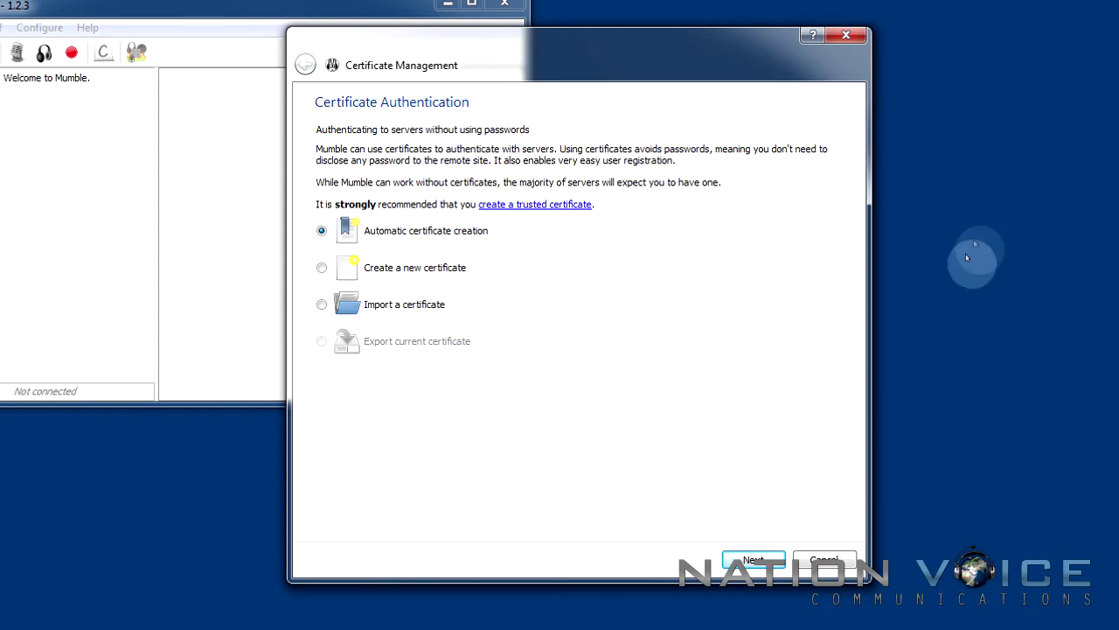
# Keep Automatic certificate creation and finish Certificate Management
pyautogui.click(748, 560)
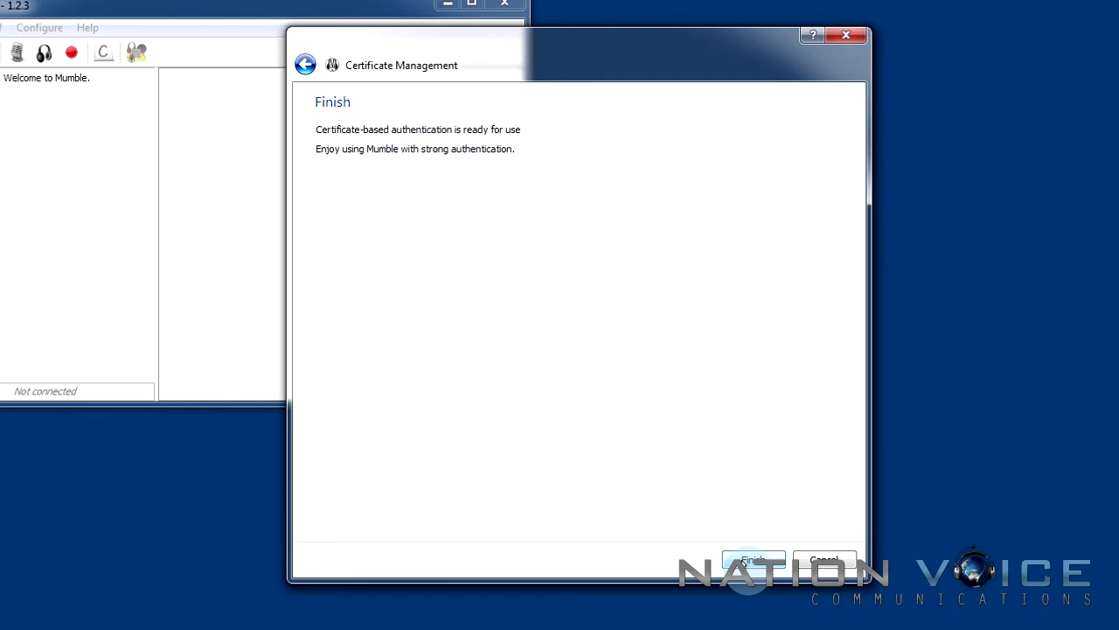
pyautogui.click(753, 559)
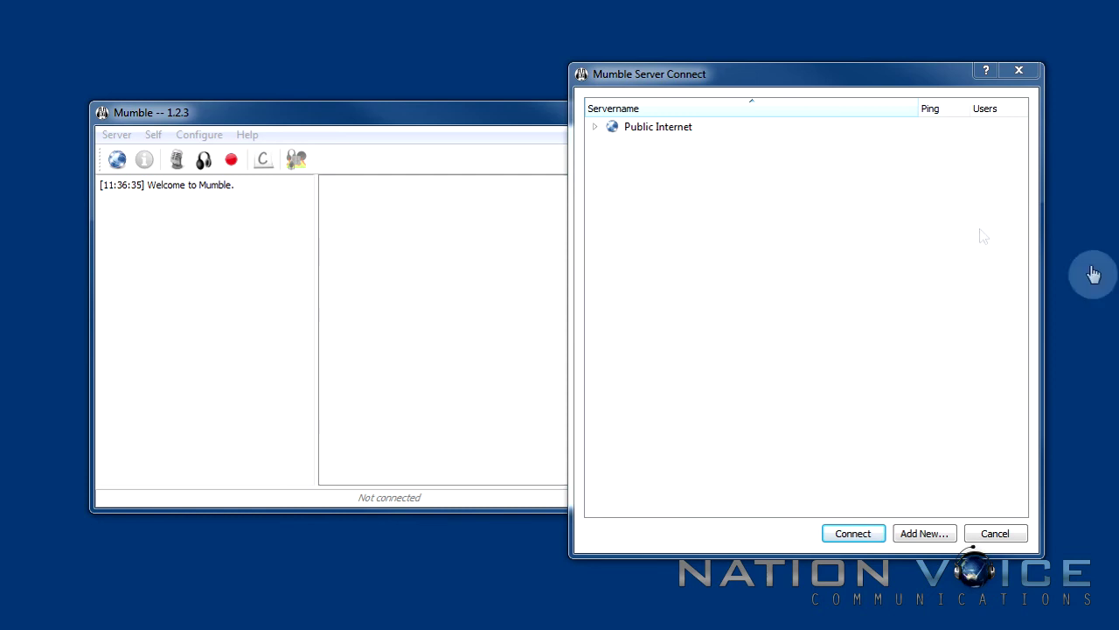
# Browse Public Internet > North America > United States servers, then start a new server's Label
pyautogui.click(594, 127)
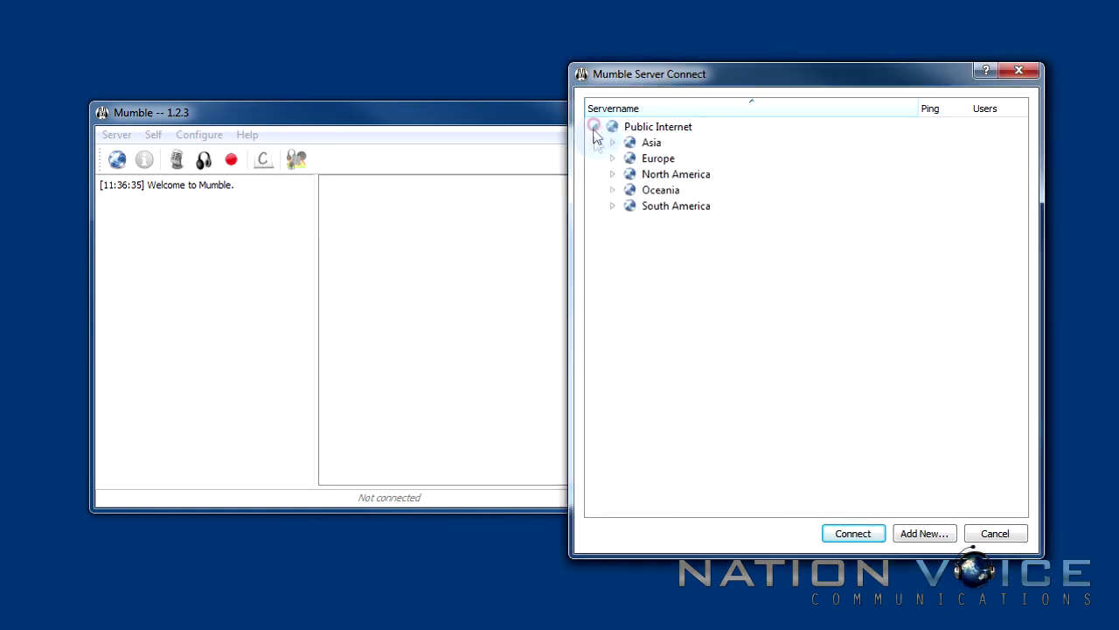
pyautogui.click(612, 174)
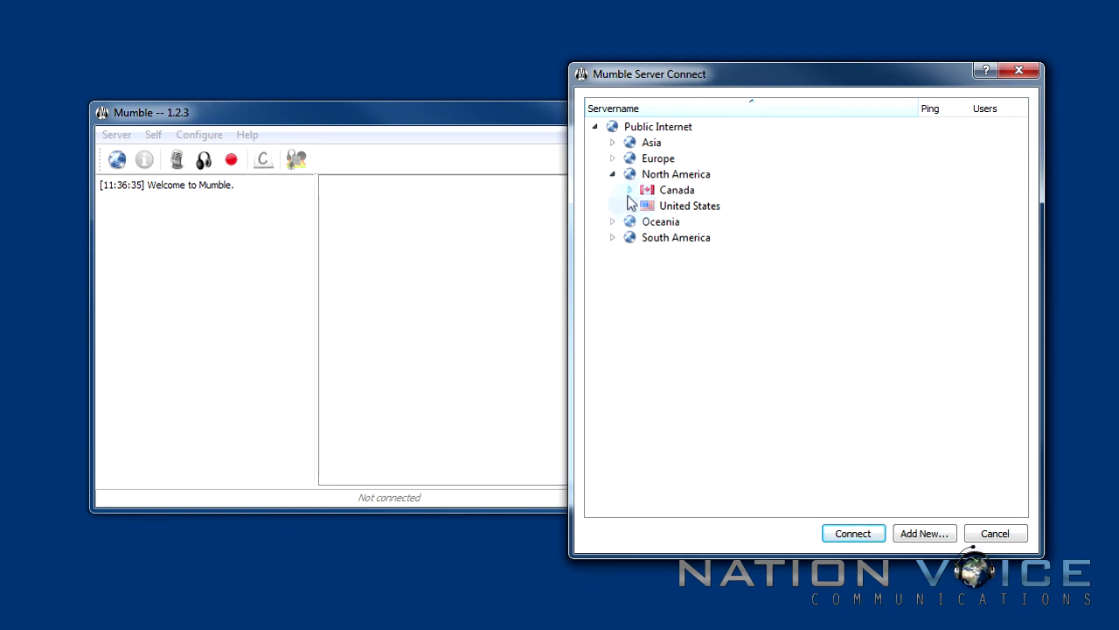
pyautogui.click(630, 205)
pyautogui.click(612, 174)
pyautogui.click(595, 127)
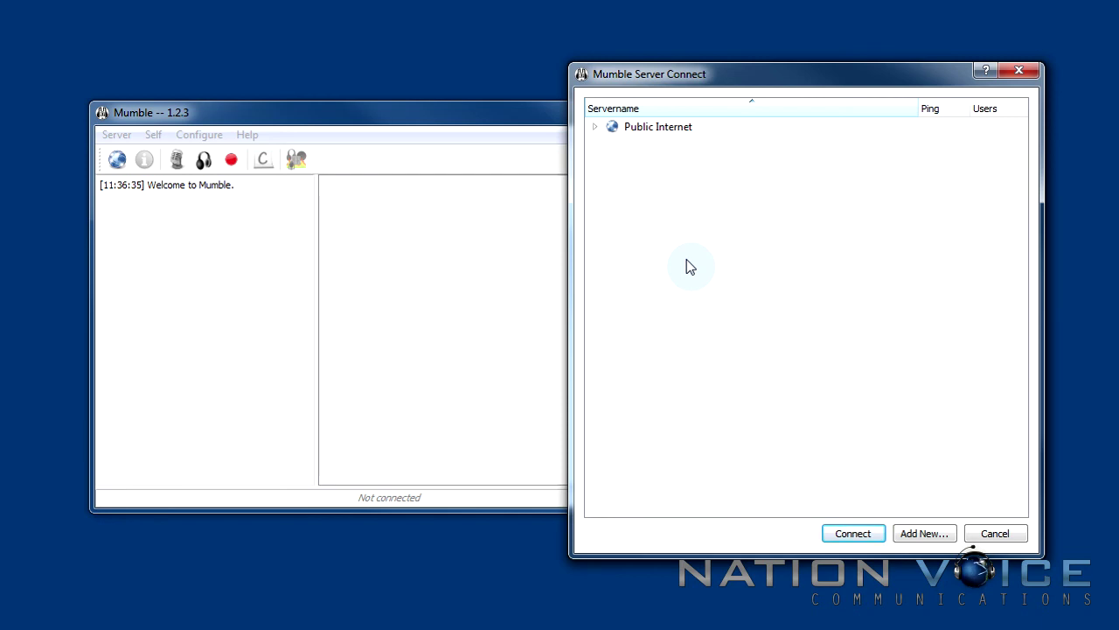
pyautogui.click(924, 532)
pyautogui.click(787, 272)
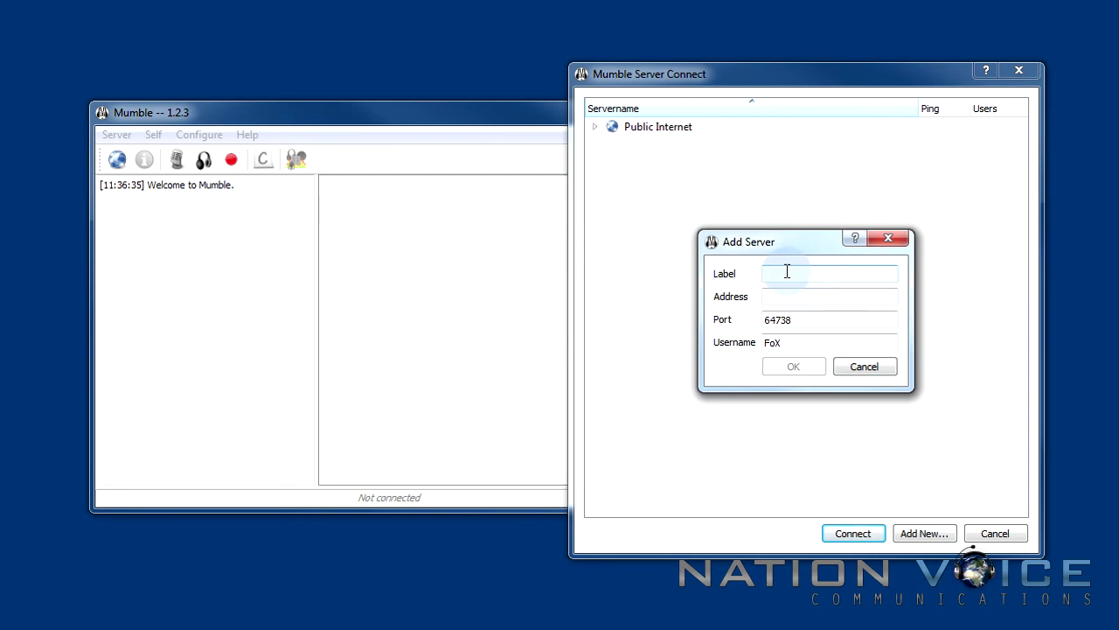
# Add a favourite labelled 'Nation Voice Mumble' at mumble.nationvoice.com, keeping port 64738
pyautogui.write('Nation Voice M')
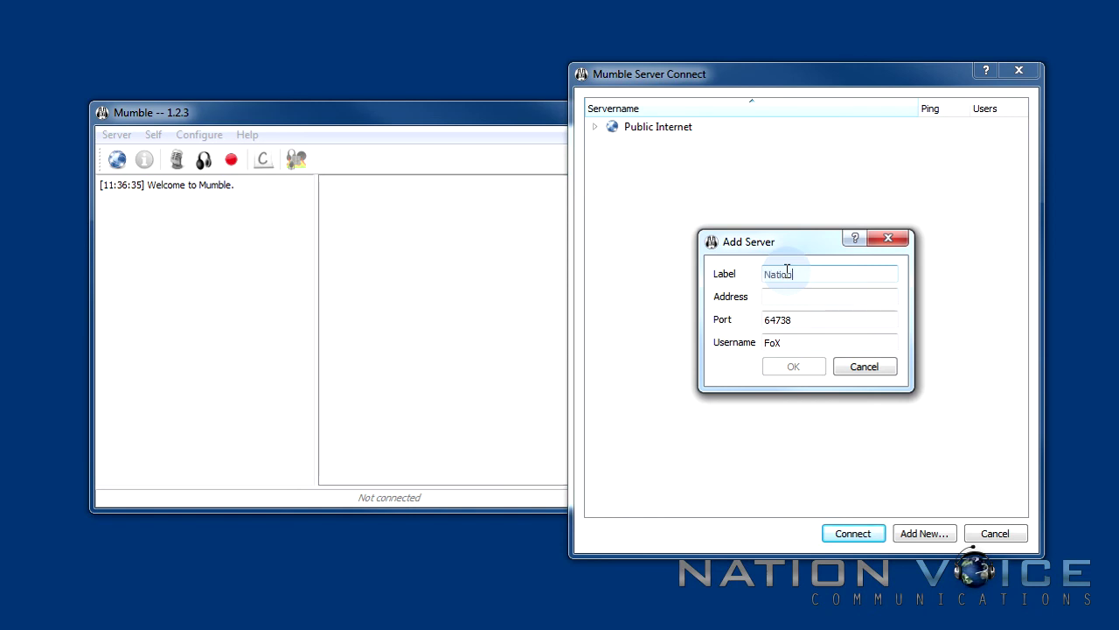
pyautogui.write('umble')
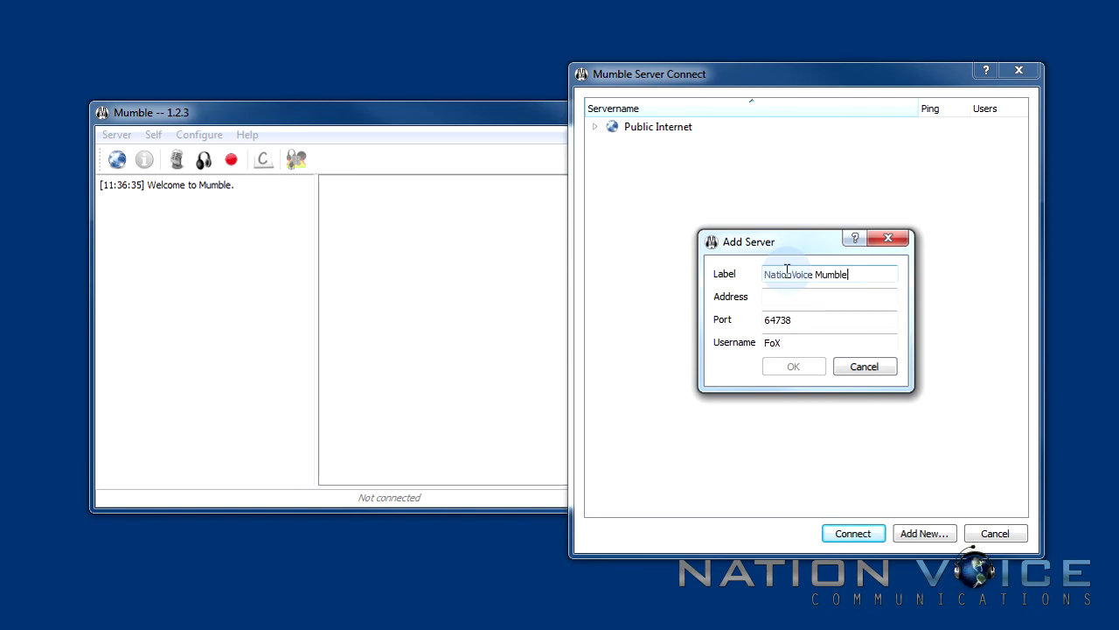
pyautogui.click(785, 298)
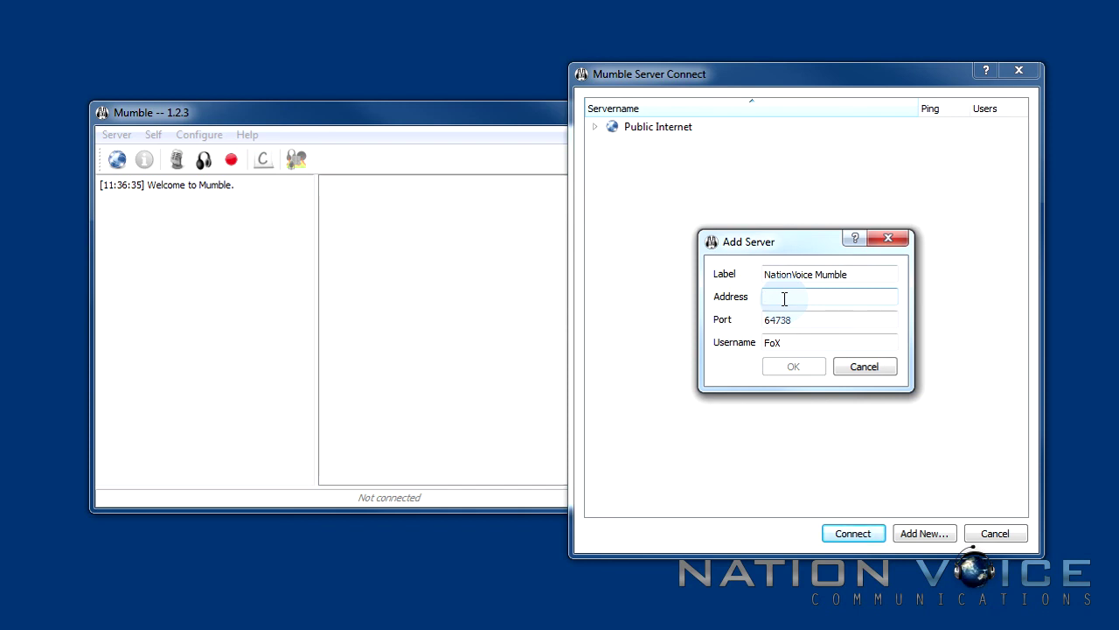
pyautogui.write('mumble')
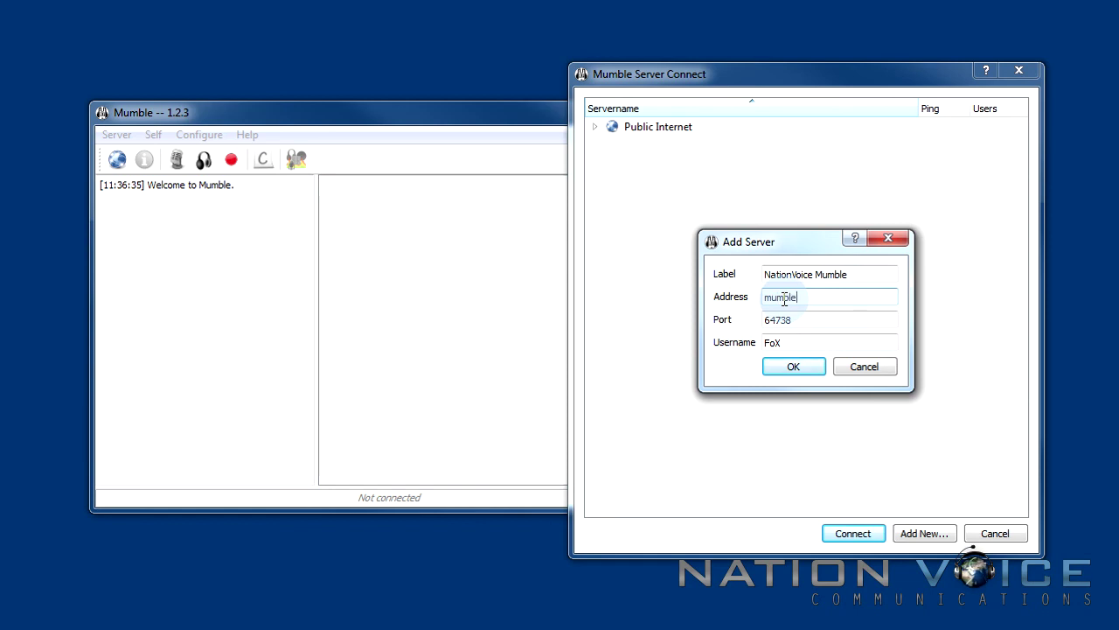
pyautogui.write('.natio')
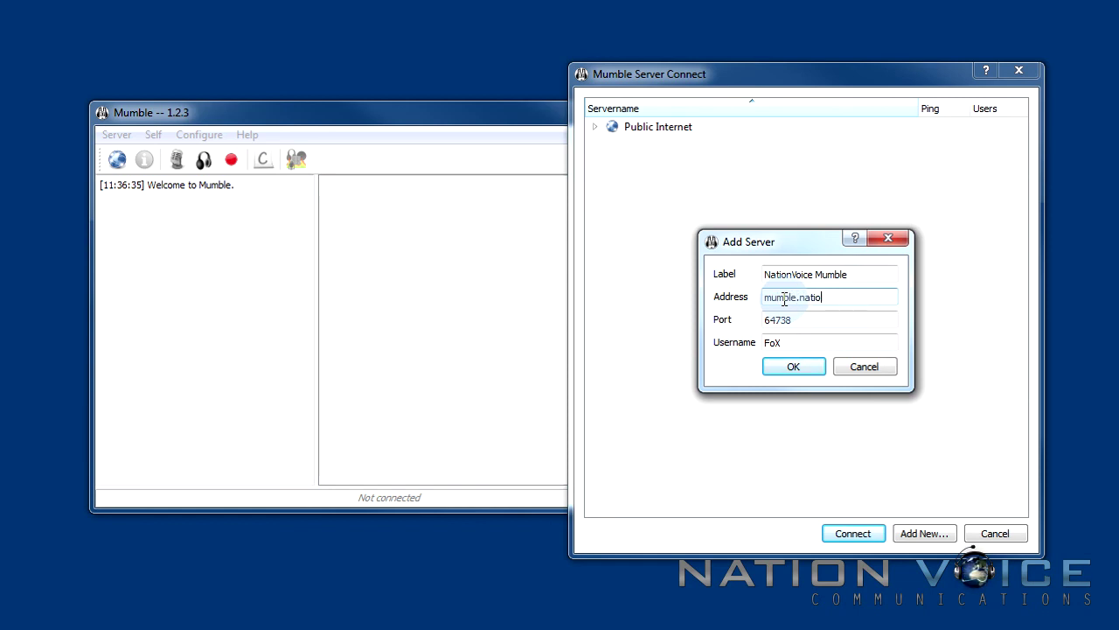
pyautogui.write('nvoice.com')
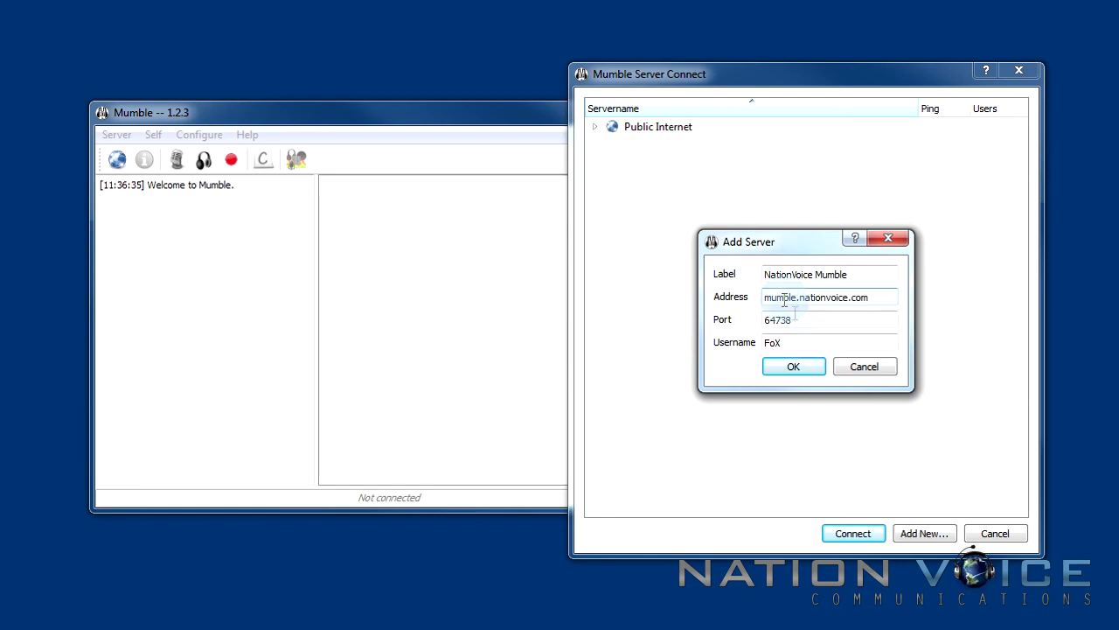
pyautogui.click(797, 318)
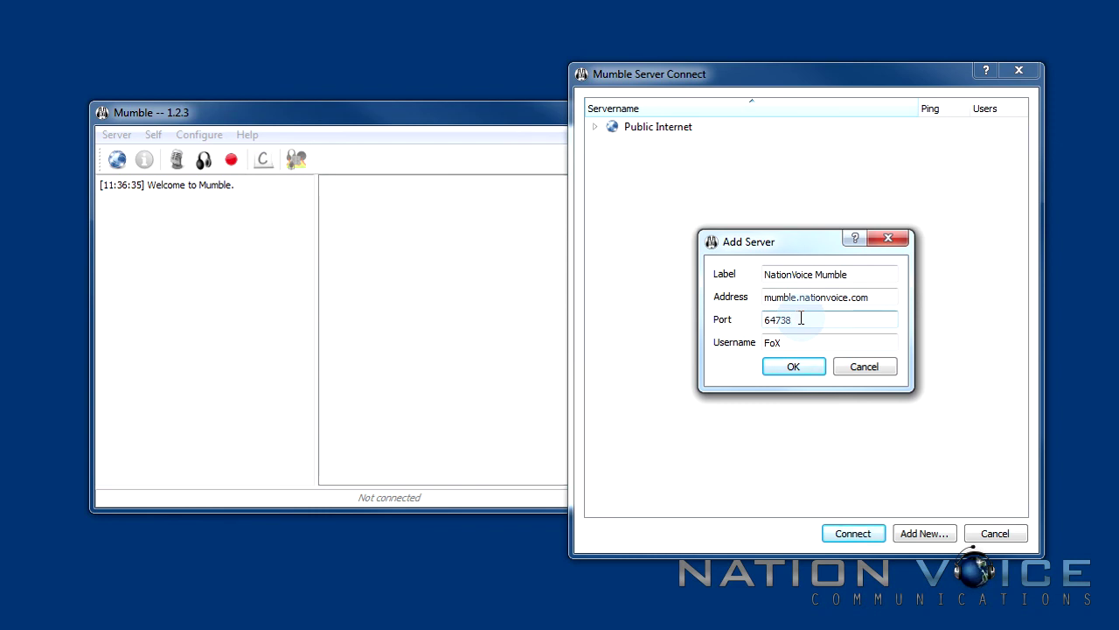
pyautogui.click(794, 366)
# Connect to the NationVoice Mumble favourite from the server list
pyautogui.click(669, 143)
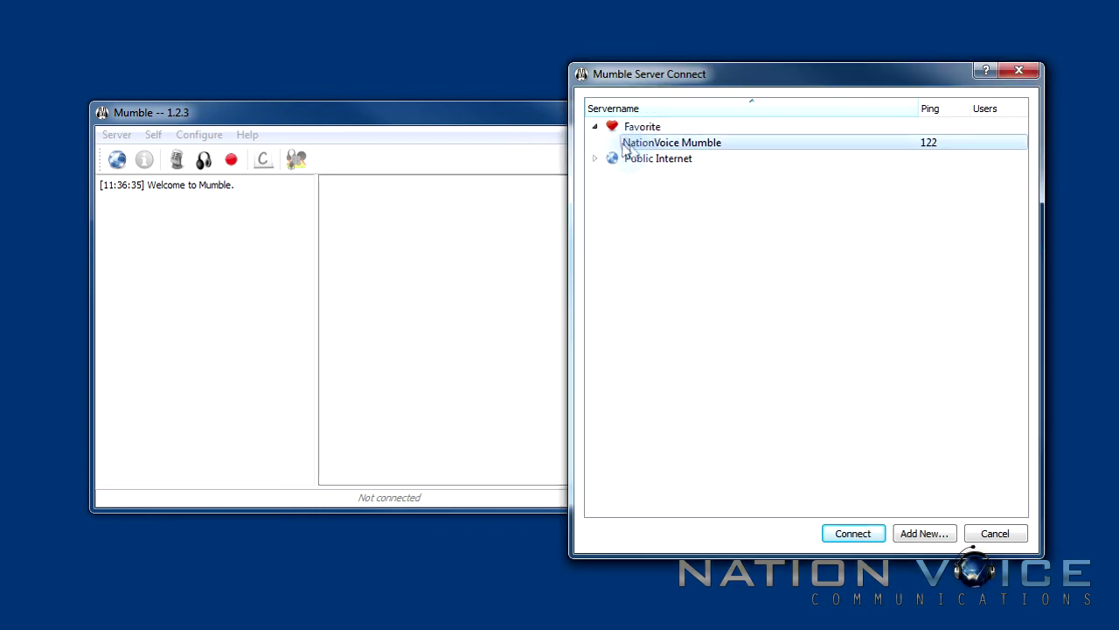
pyautogui.moveTo(731, 149)
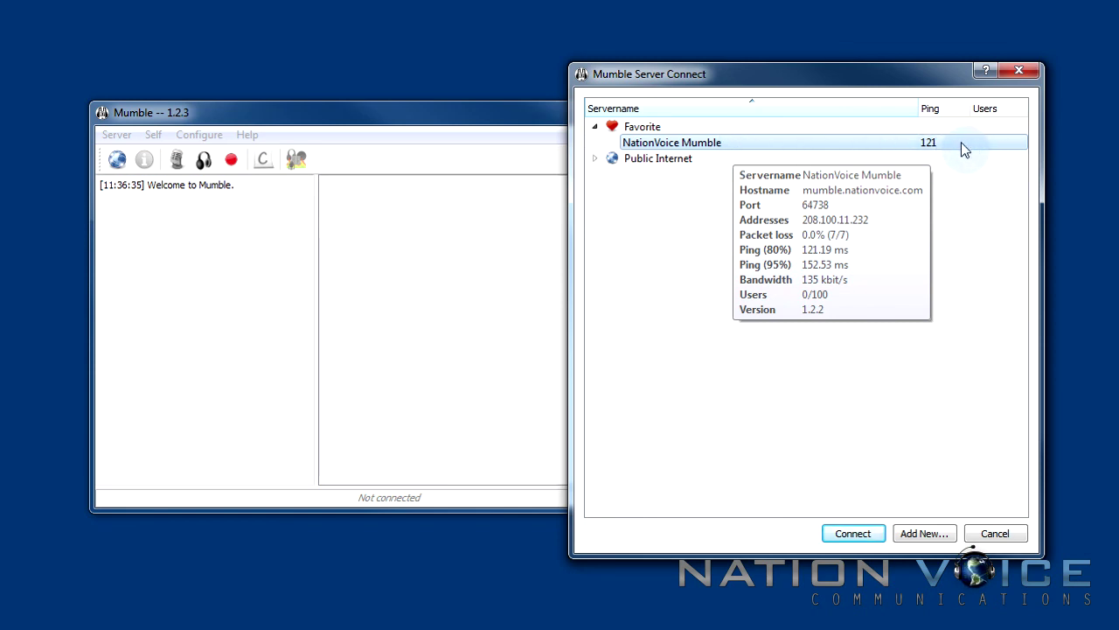
pyautogui.click(853, 533)
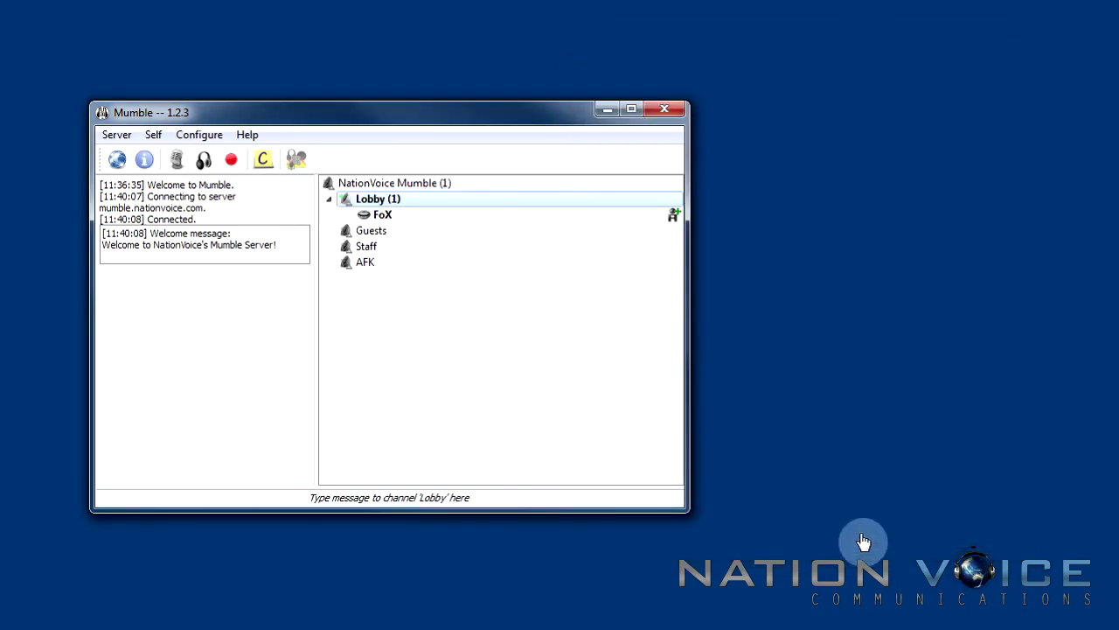